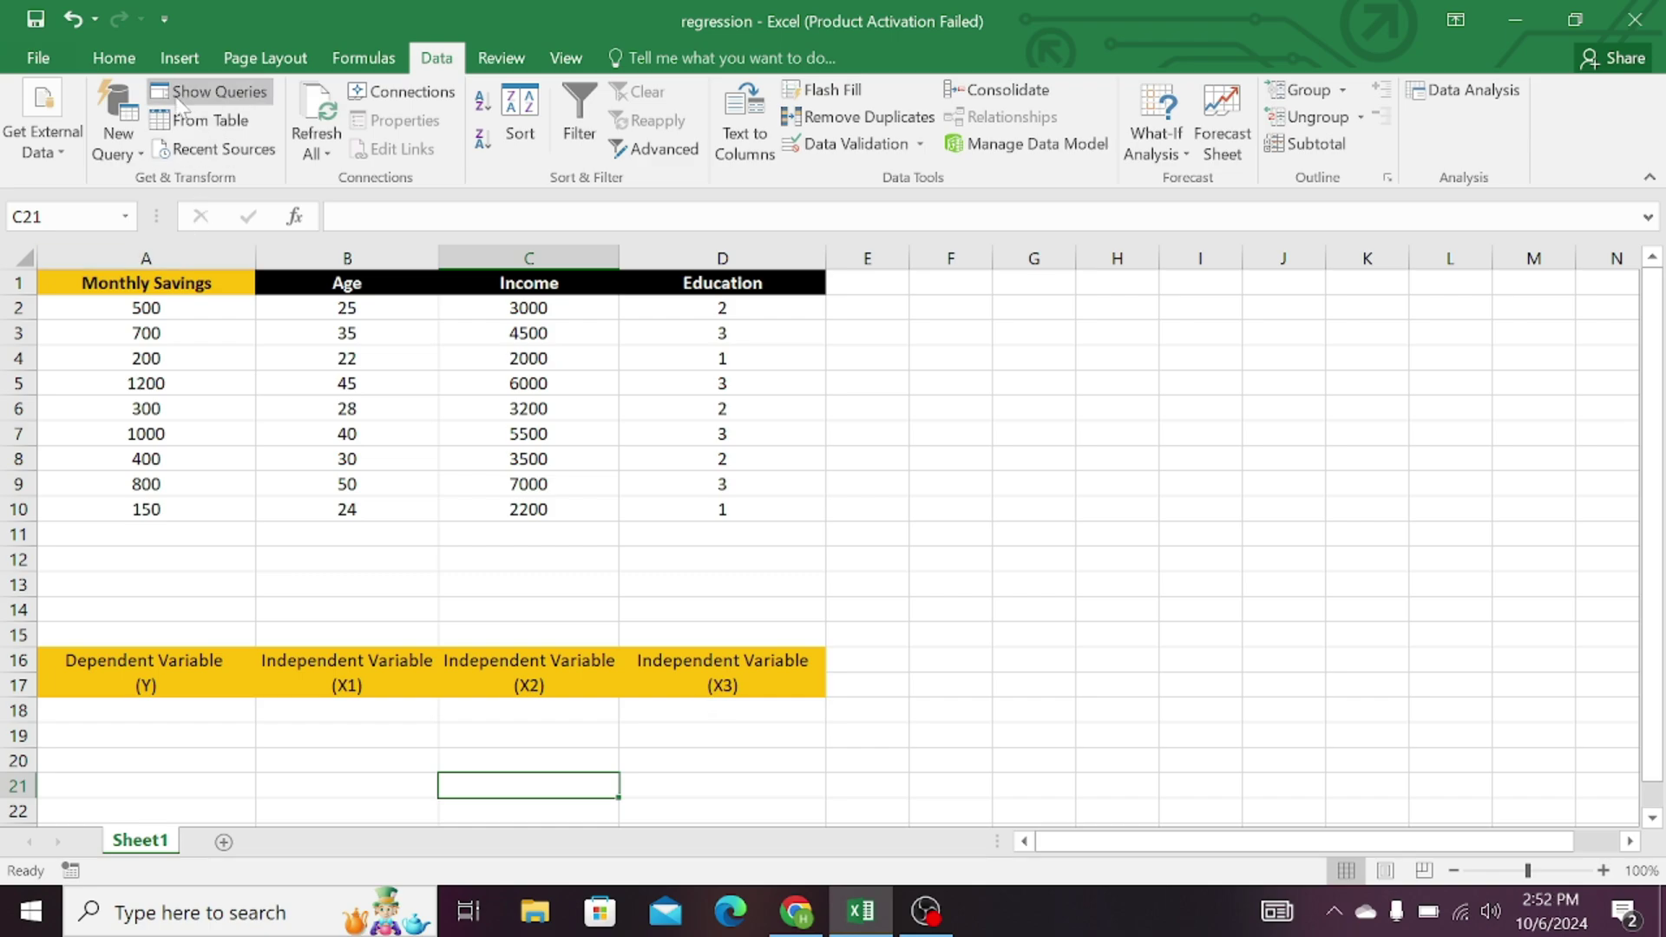
pyautogui.scroll(4, 215, 105)
# Step: Open the Regression tool from the Data tab's Data Analysis list
pyautogui.click(429, 68)
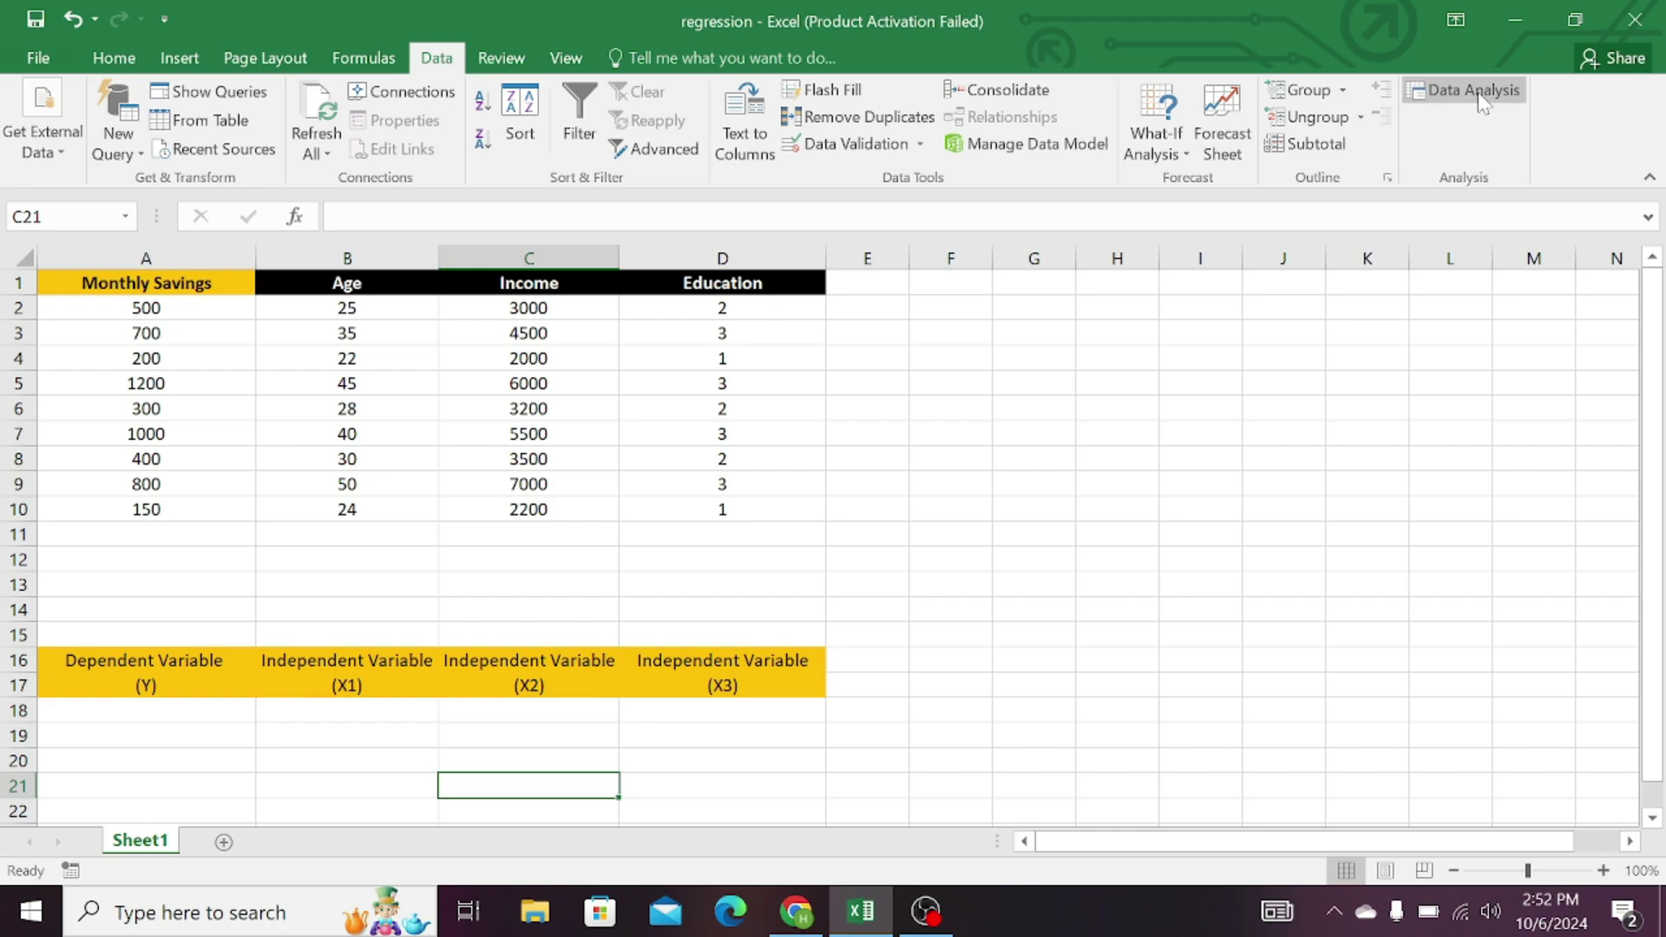
pyautogui.click(1471, 92)
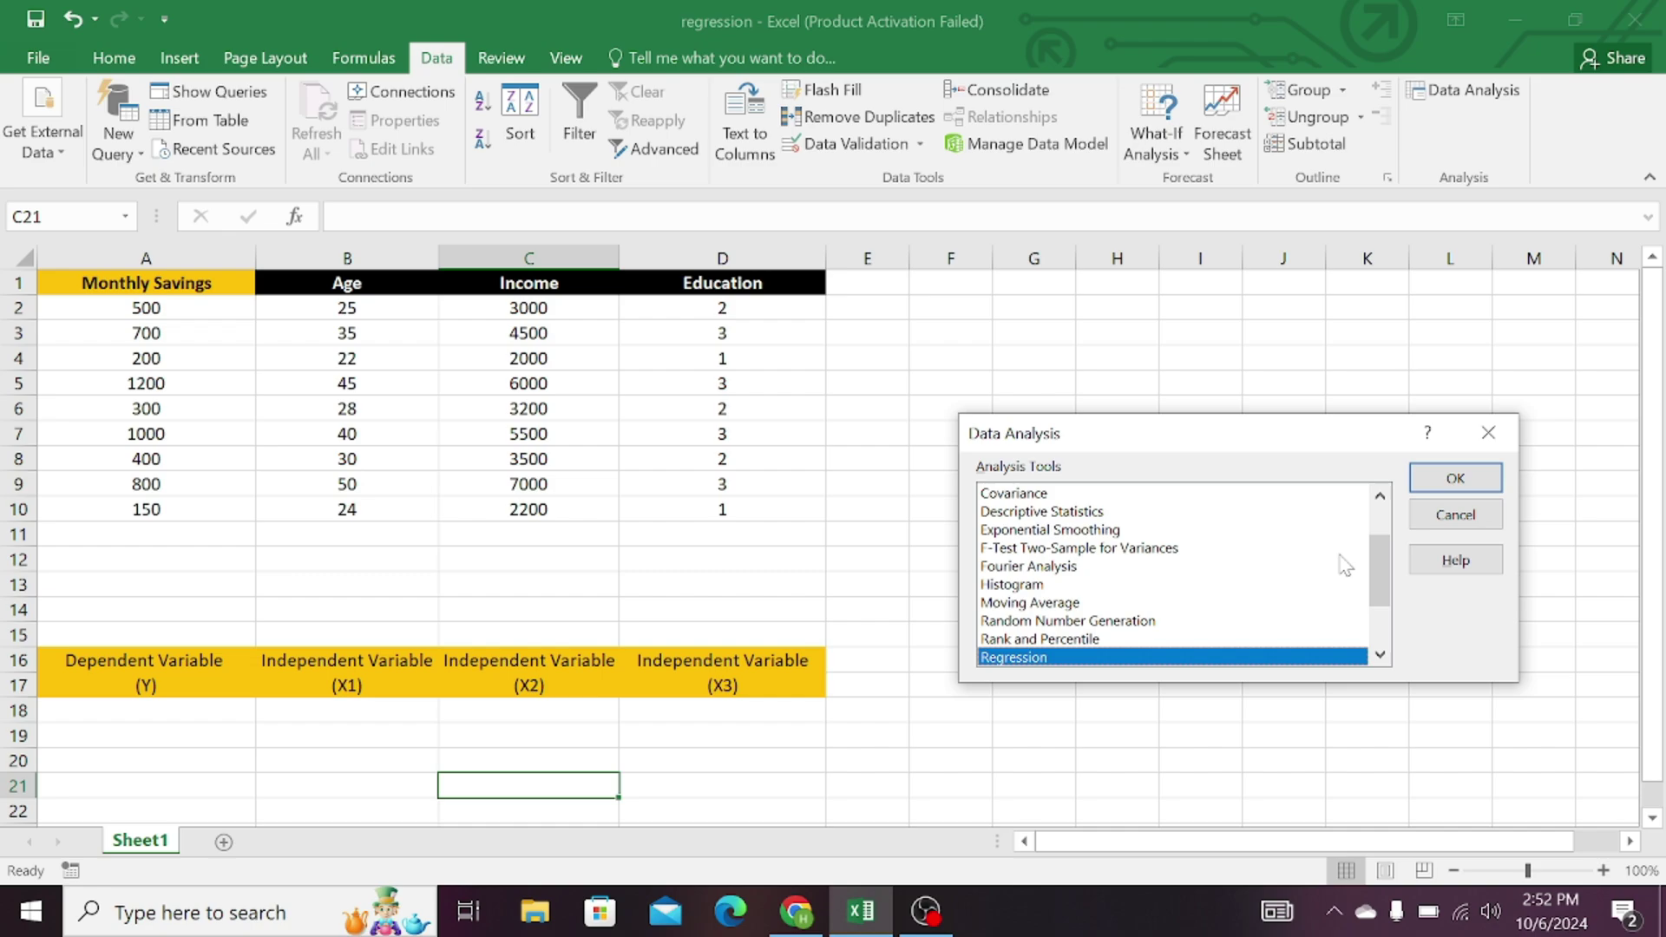
pyautogui.click(1448, 481)
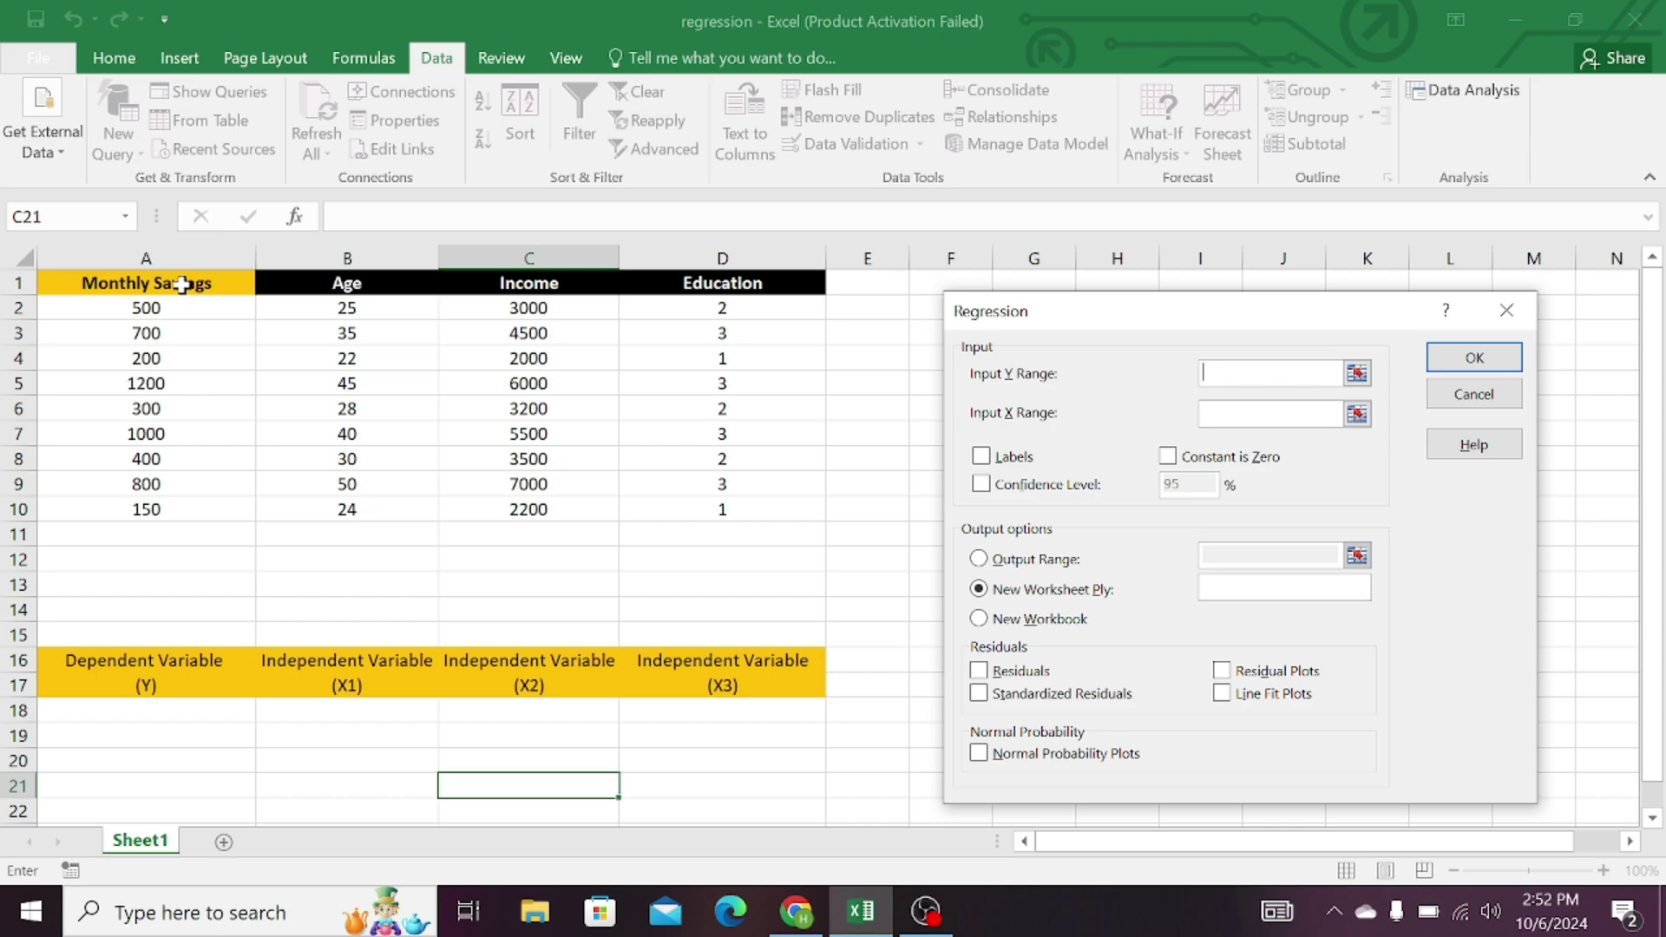
# Step: Set Y range A1:A10 (Monthly Savings) and X range B1:B10 (Age), with Labels ticked
pyautogui.moveTo(182, 285); pyautogui.dragTo(170, 506)
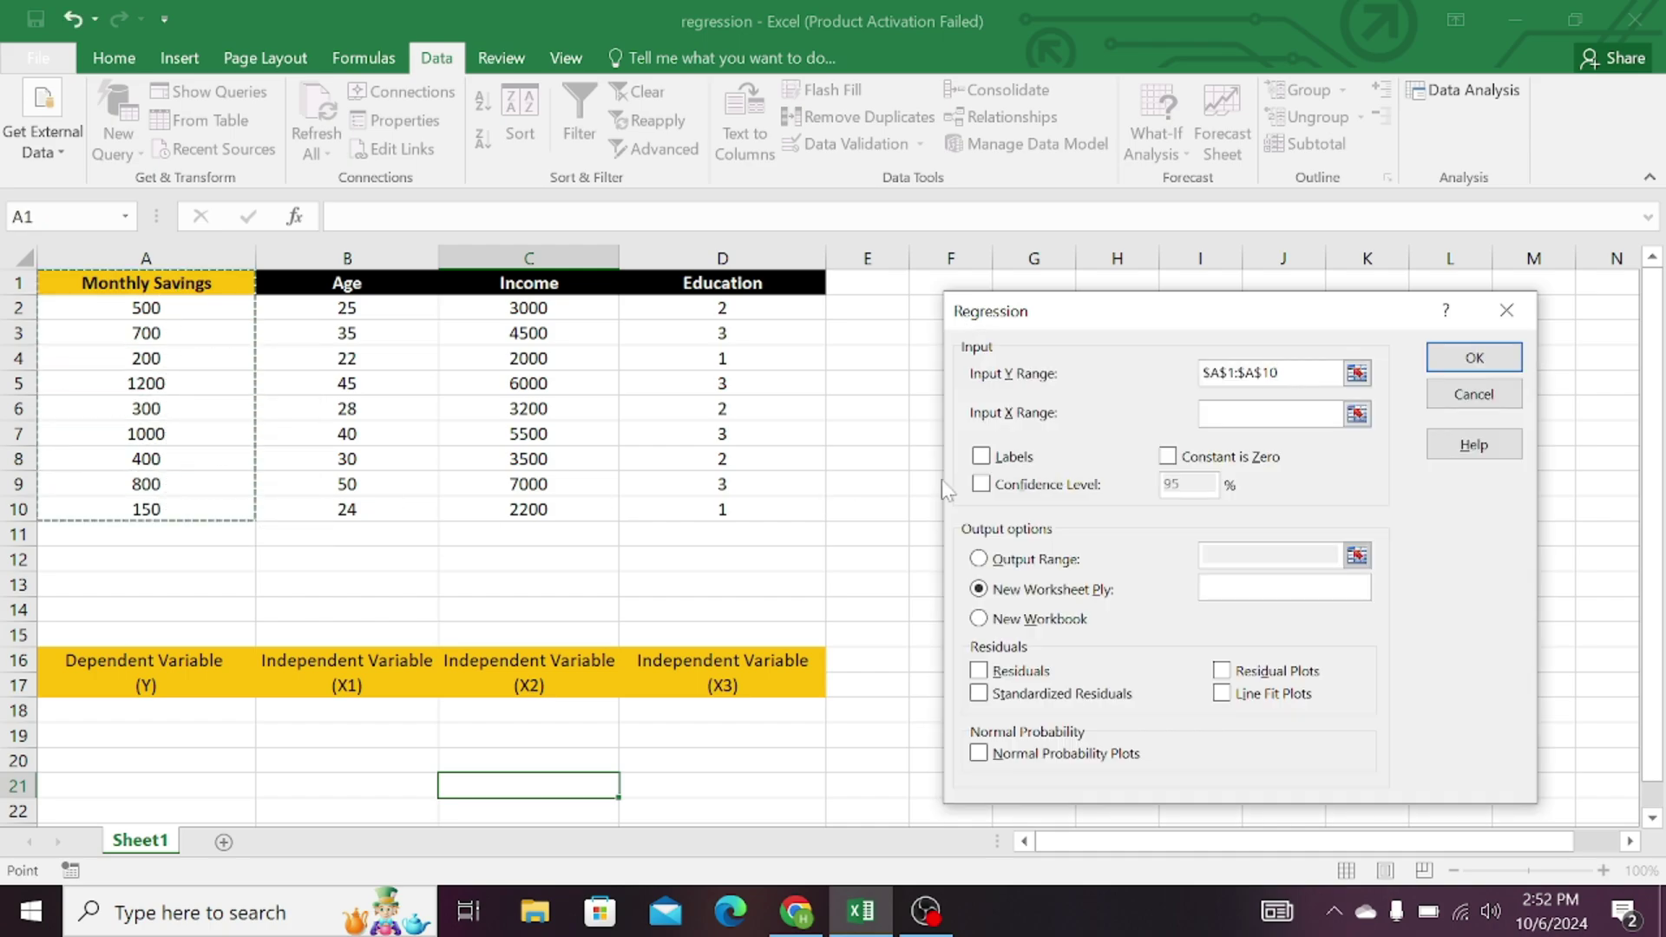
pyautogui.click(1230, 415)
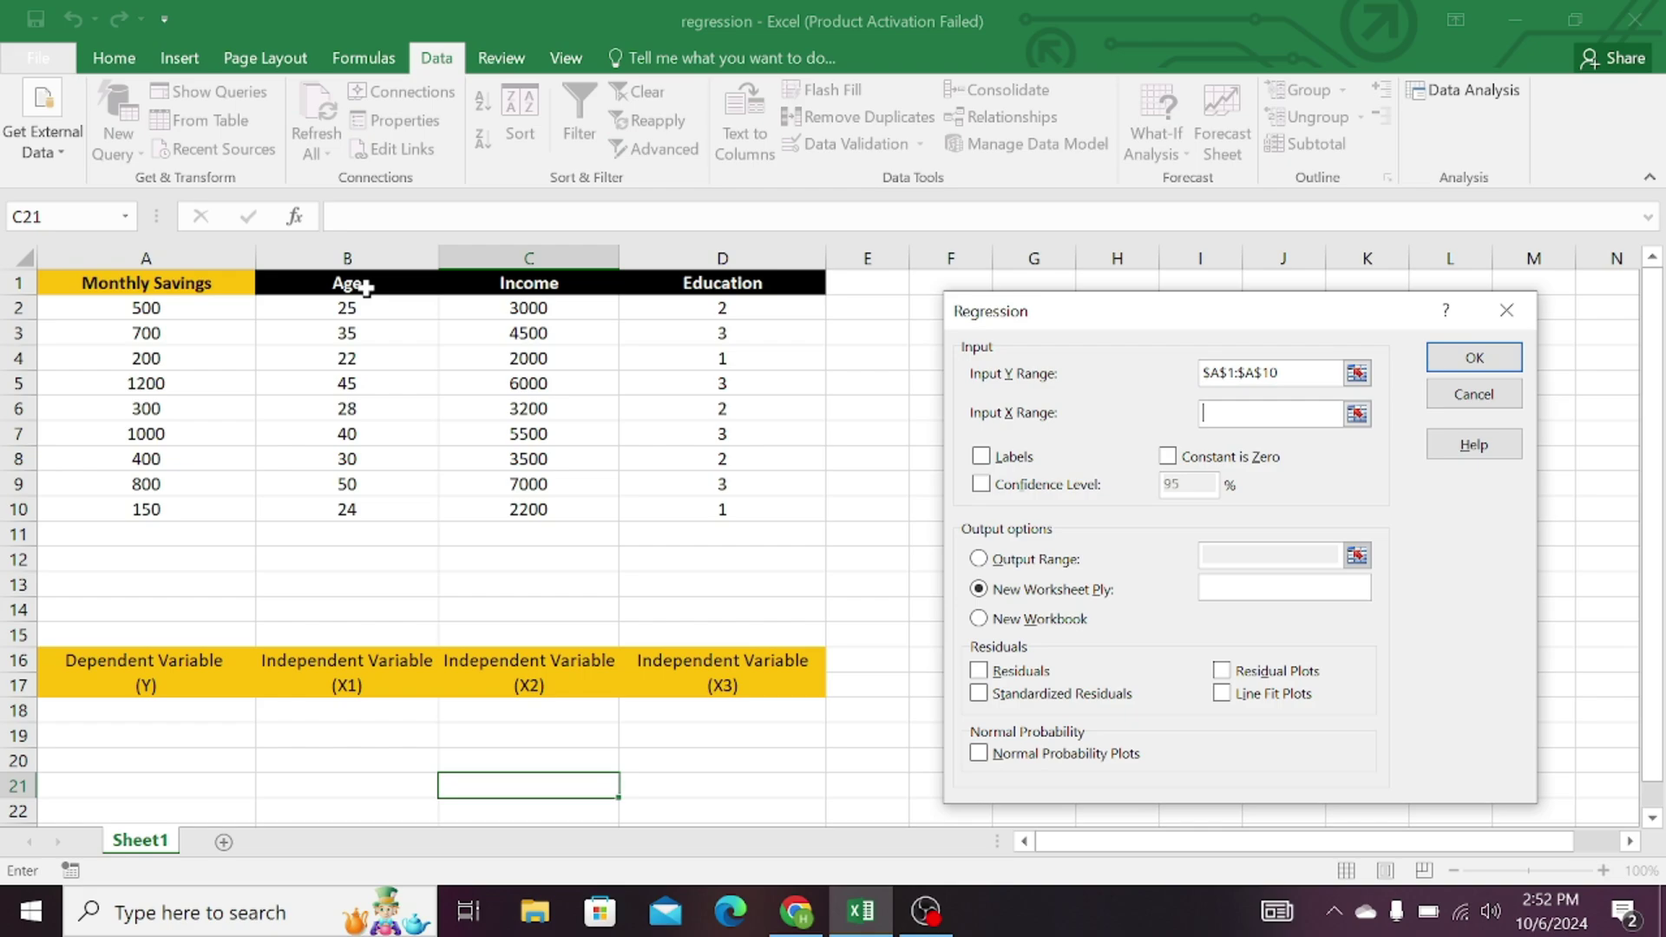
pyautogui.moveTo(364, 288); pyautogui.dragTo(358, 509)
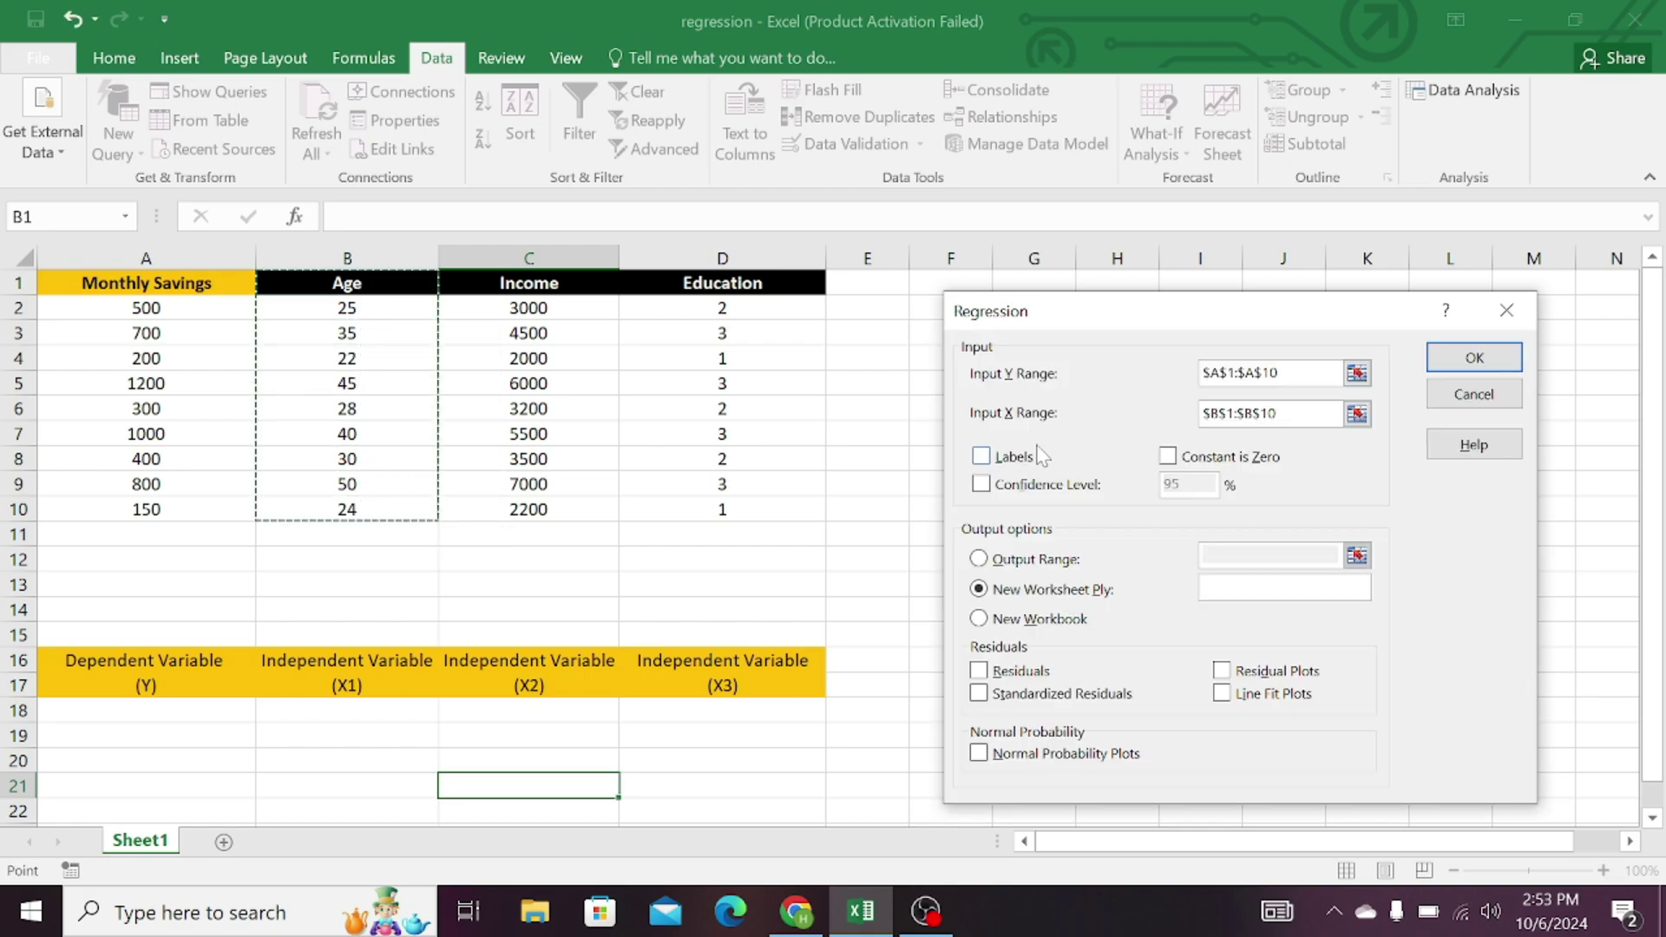
pyautogui.click(983, 456)
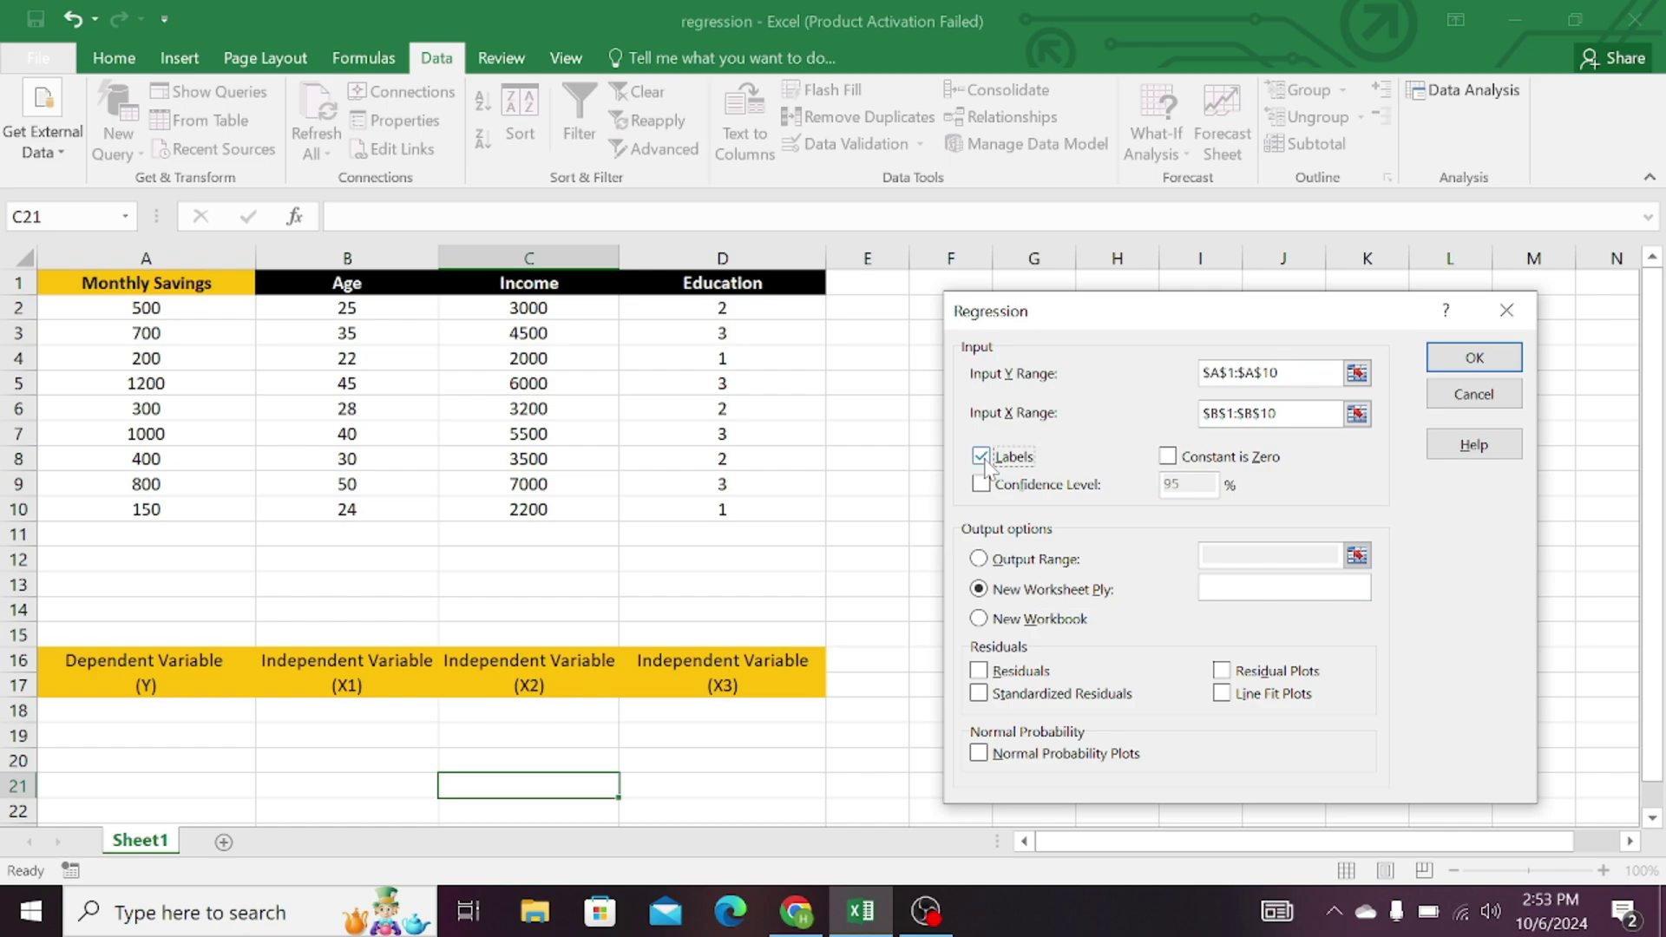
# Step: Run the savings-on-age regression, widen output columns I and A, and return to Sheet1
pyautogui.click(1474, 358)
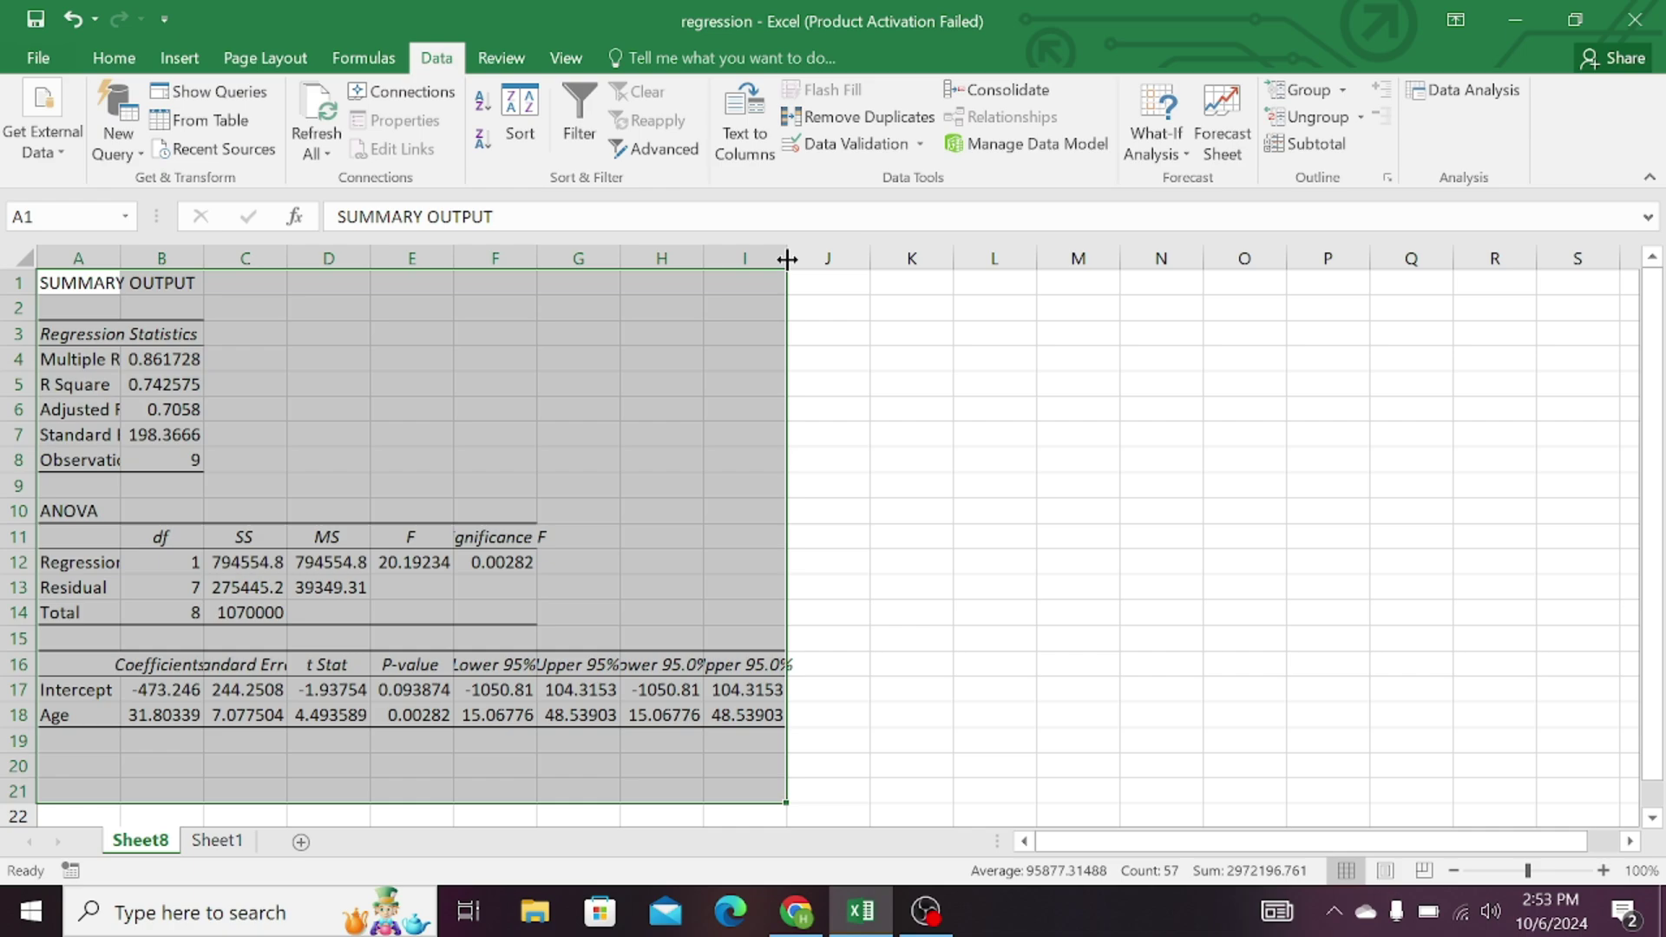
pyautogui.moveTo(786, 258); pyautogui.dragTo(878, 258)
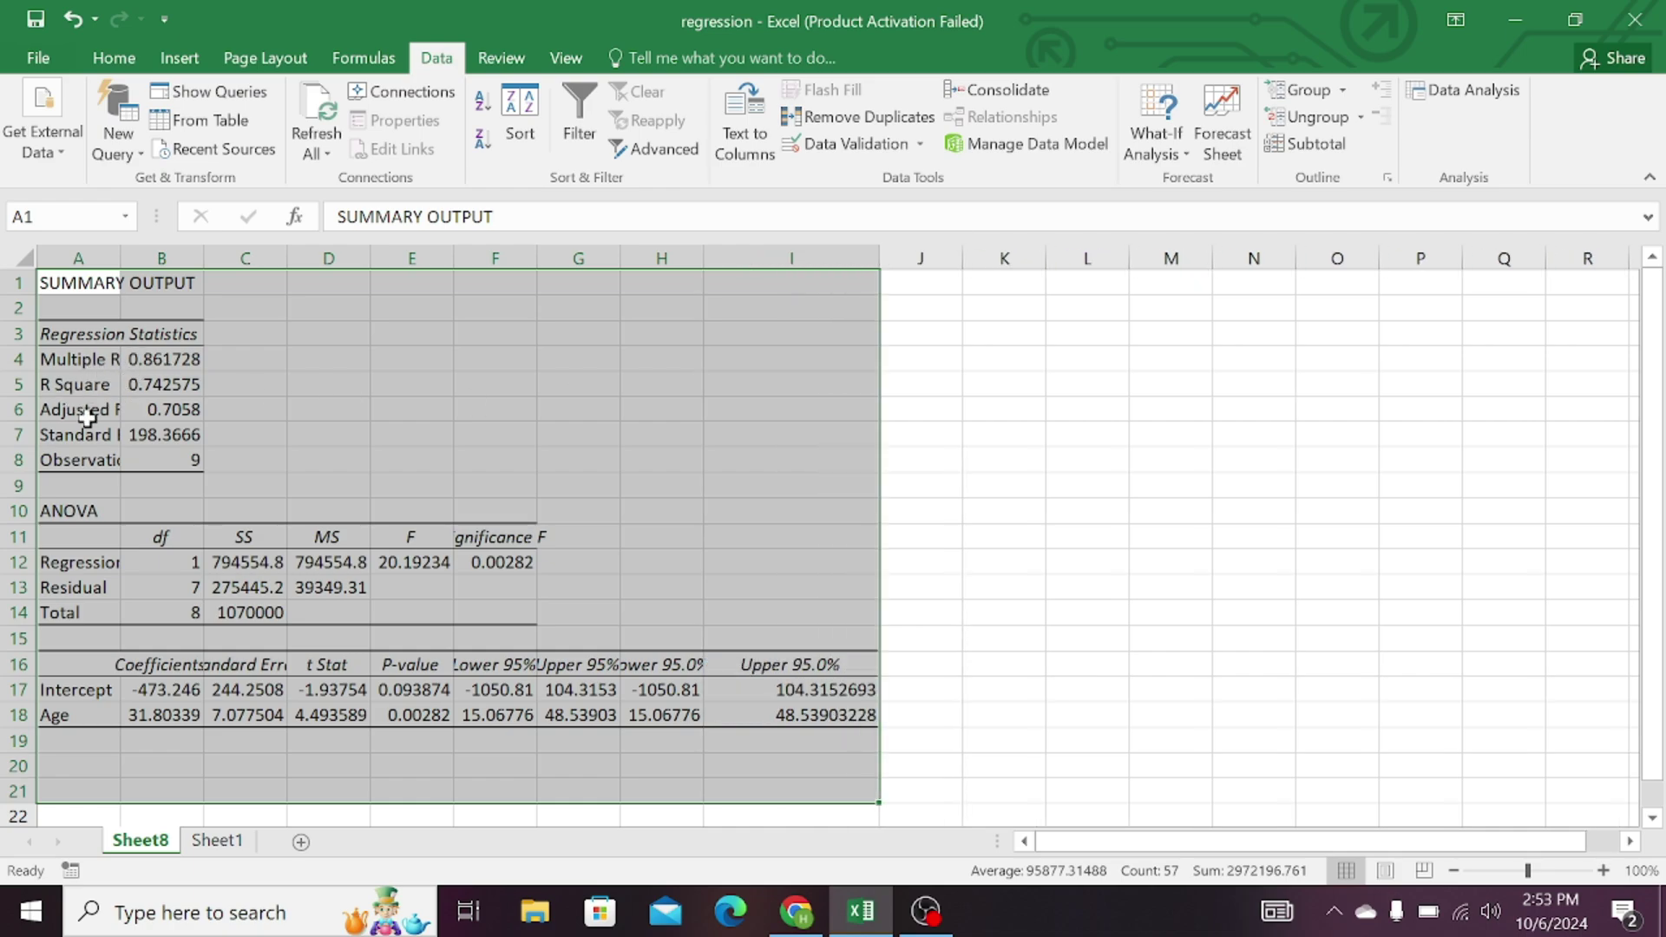
pyautogui.moveTo(120, 258); pyautogui.dragTo(178, 258)
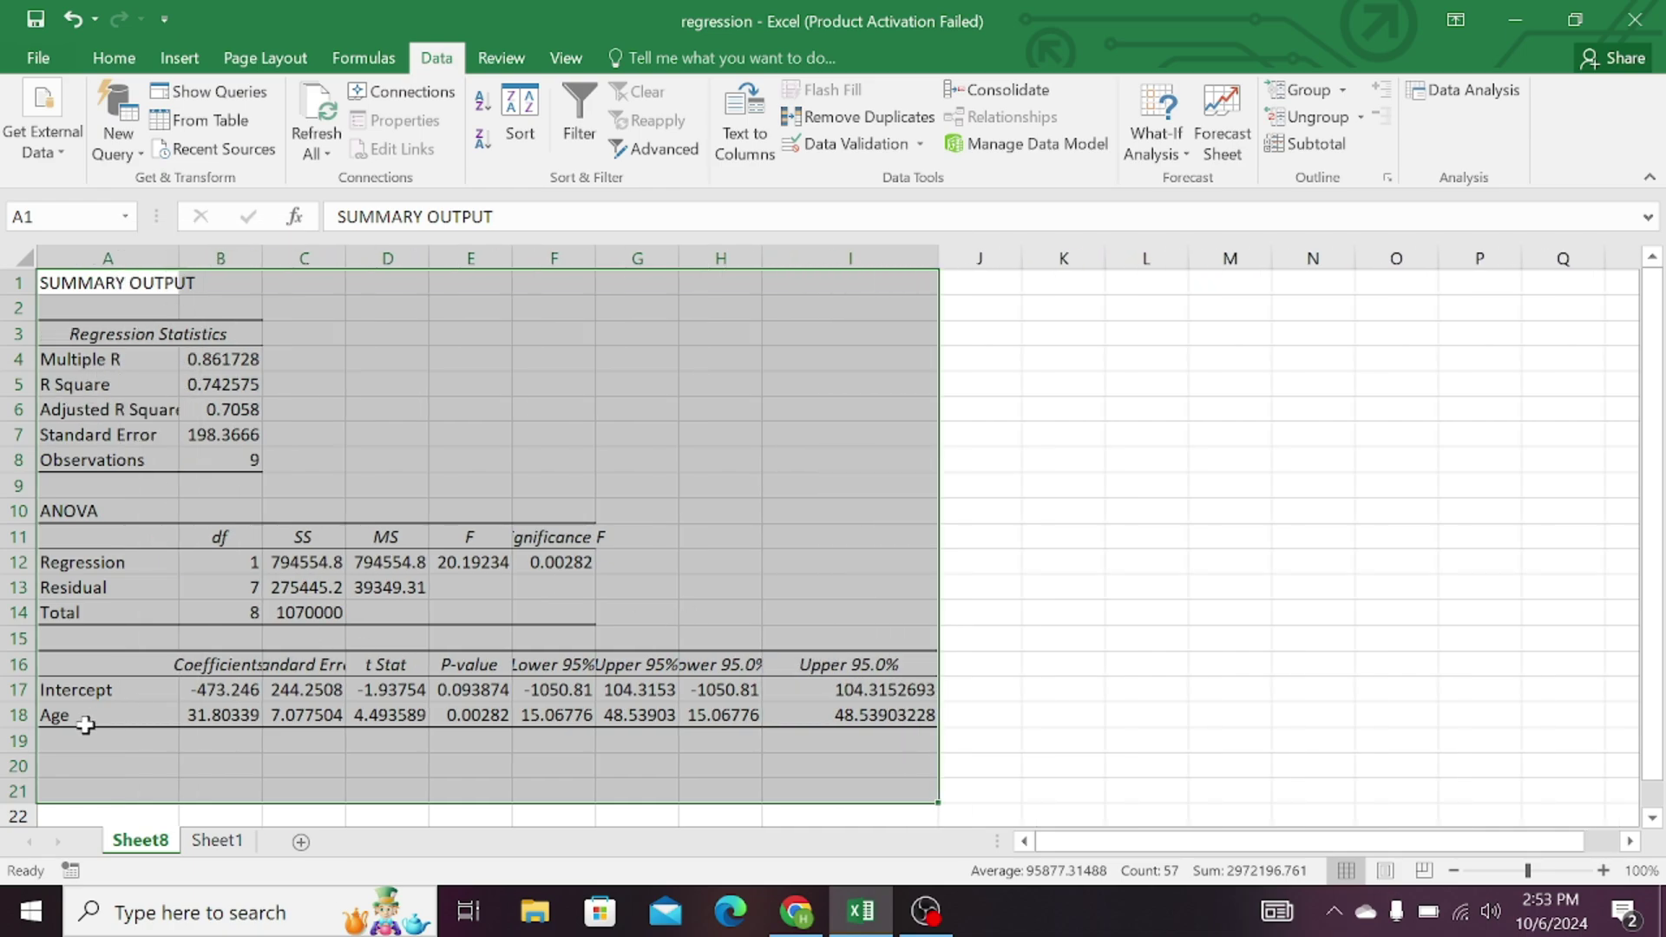
pyautogui.click(217, 839)
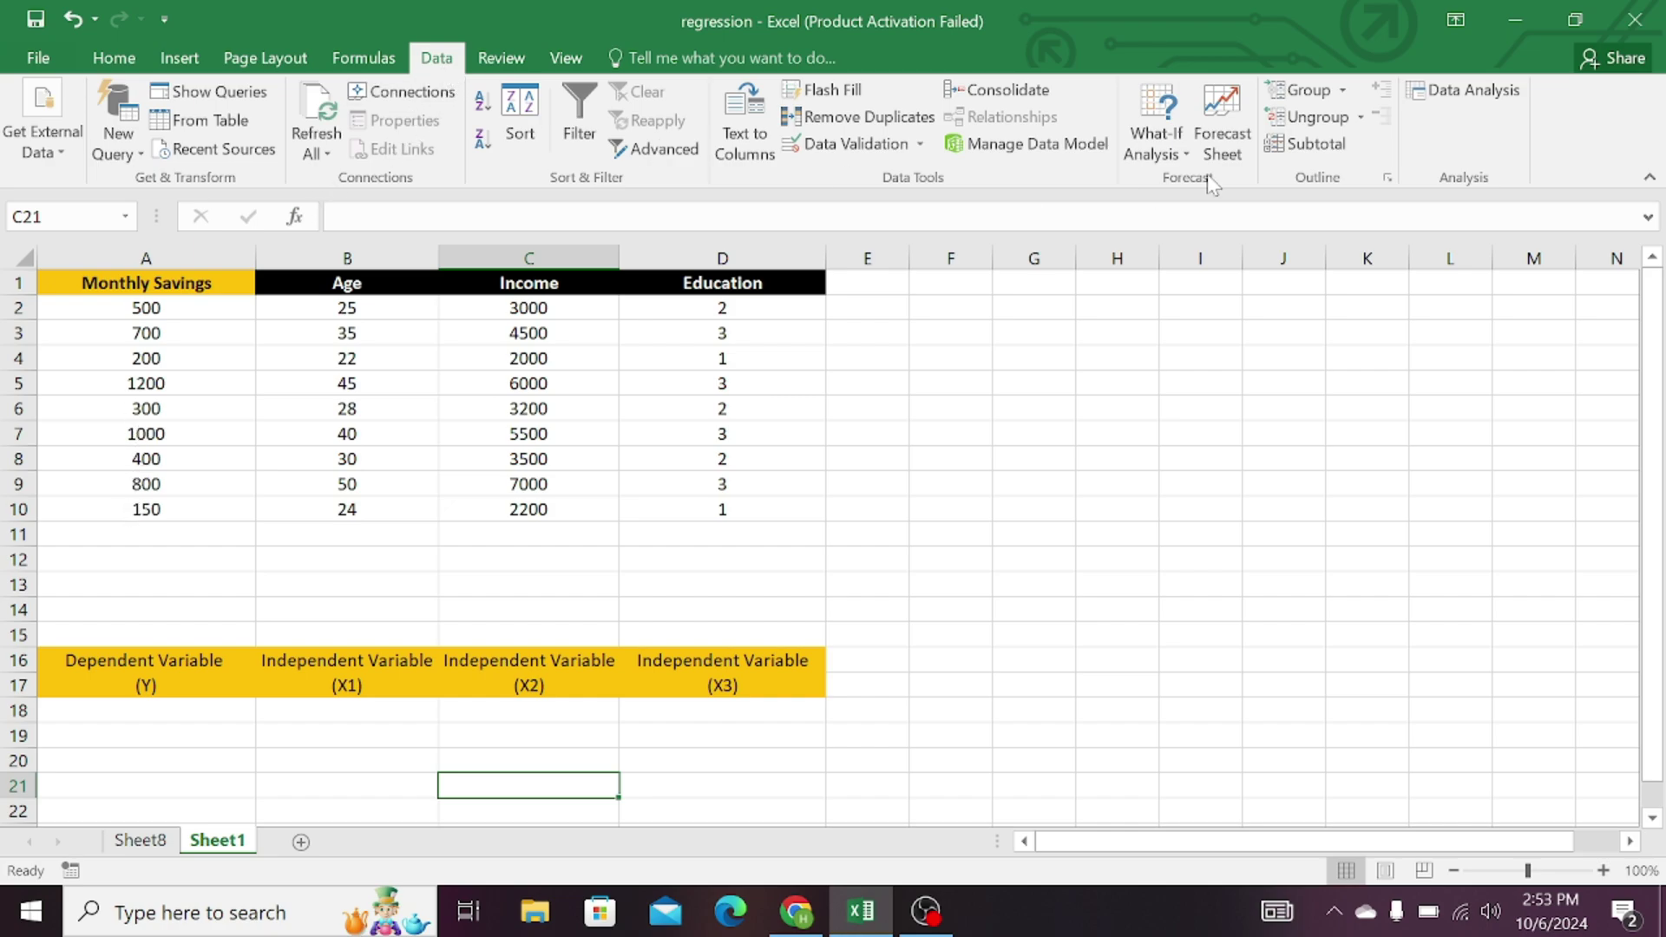
# Step: Reopen the Regression tool from Data Analysis on Sheet1
pyautogui.click(1468, 91)
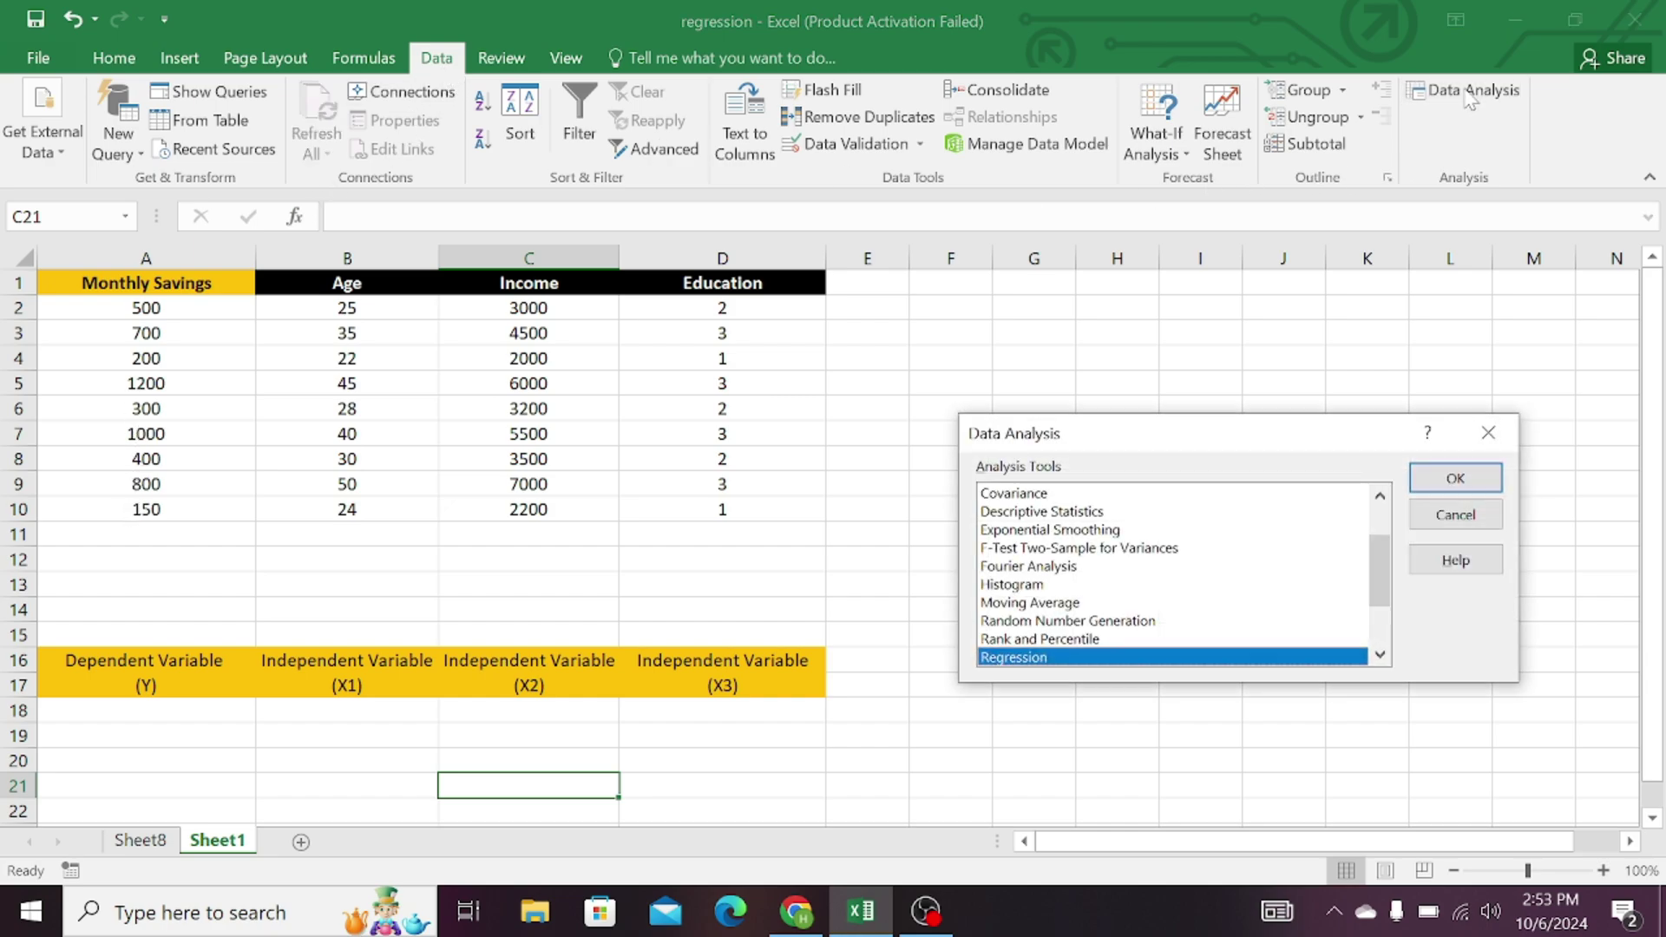
pyautogui.click(1468, 488)
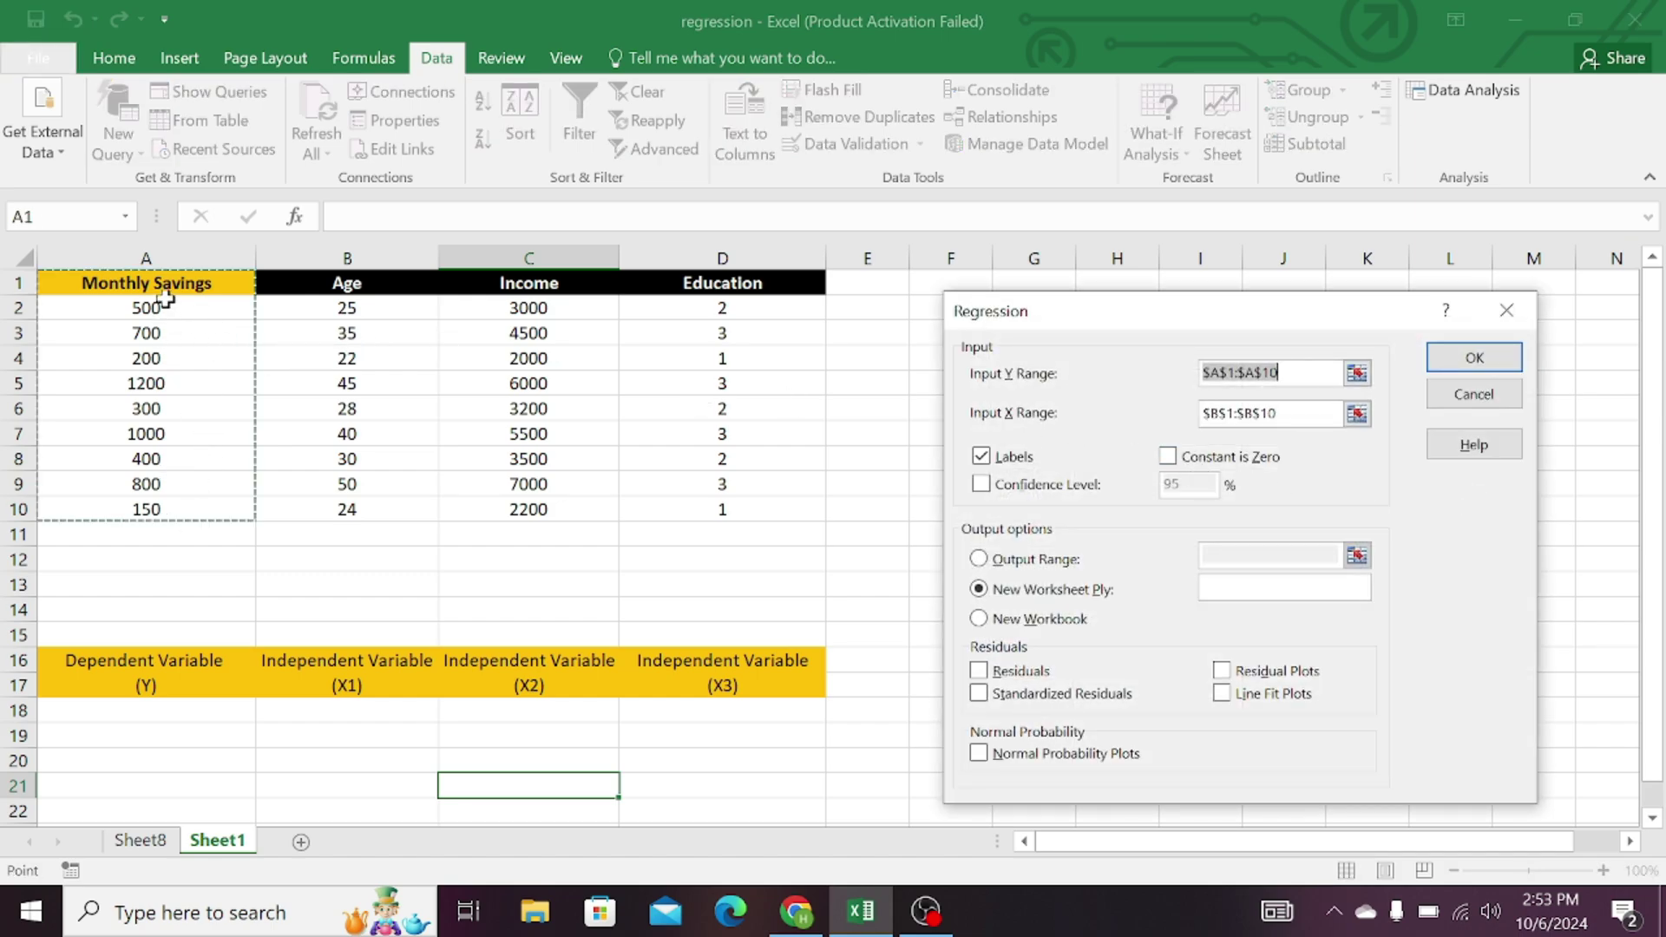
# Step: Replace the X range with B1:D10 (Age, Income, Education) and run the regression
pyautogui.click(1288, 414)
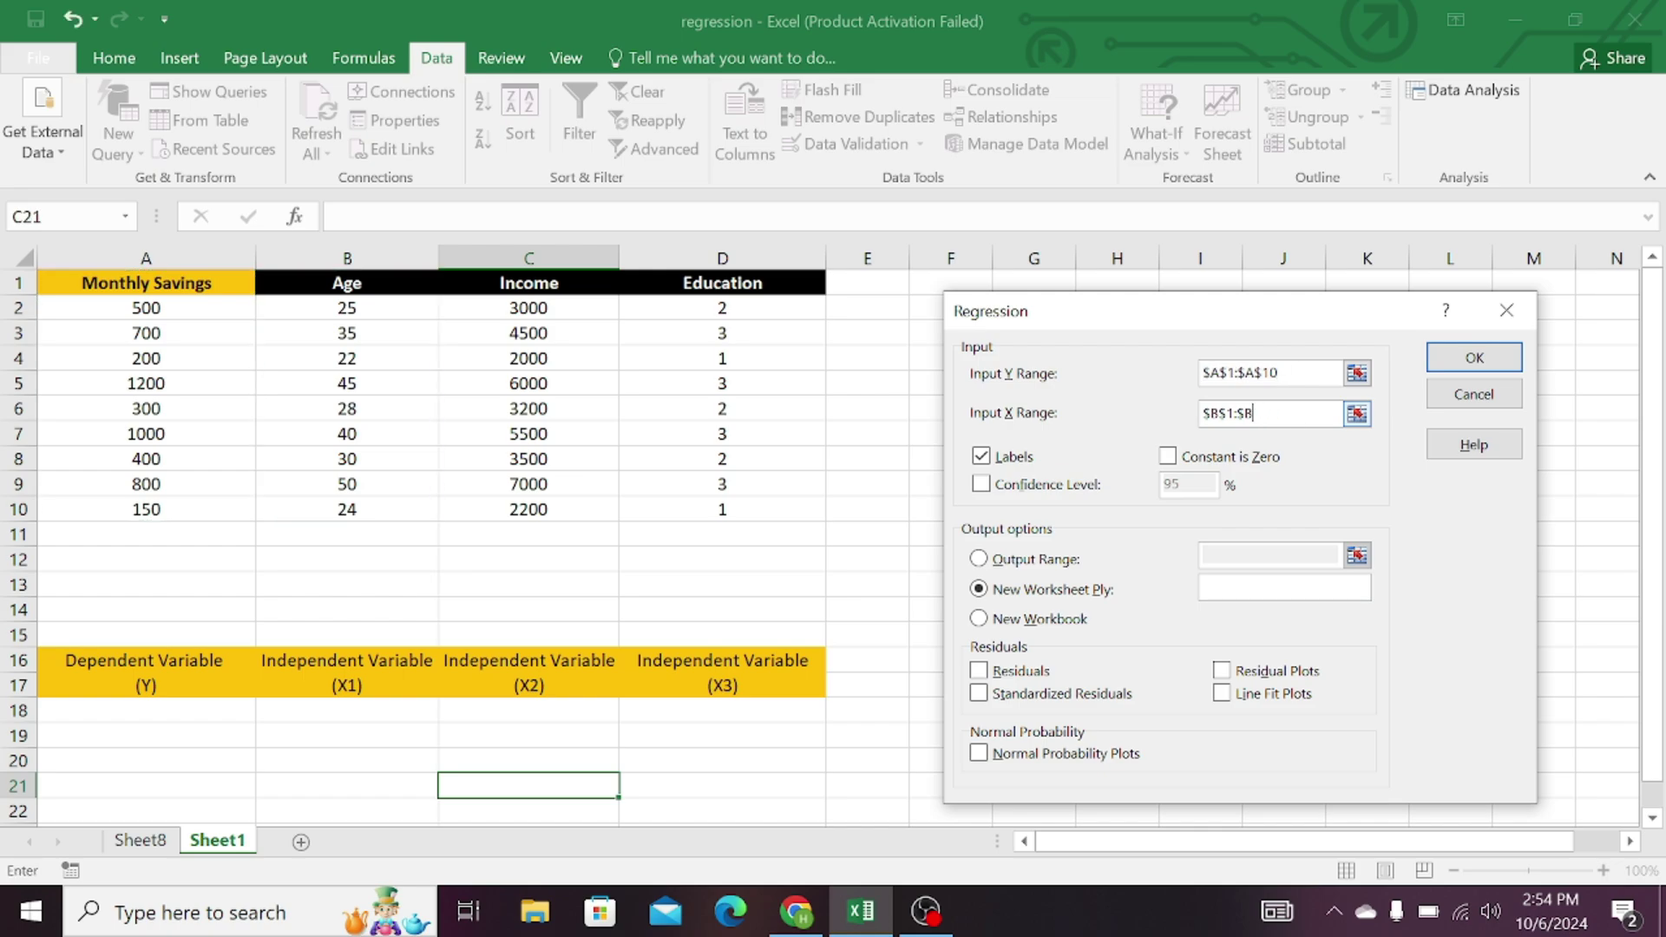
pyautogui.press('BackSpace')
pyautogui.press('BackSpace')
pyautogui.press('BackSpace')
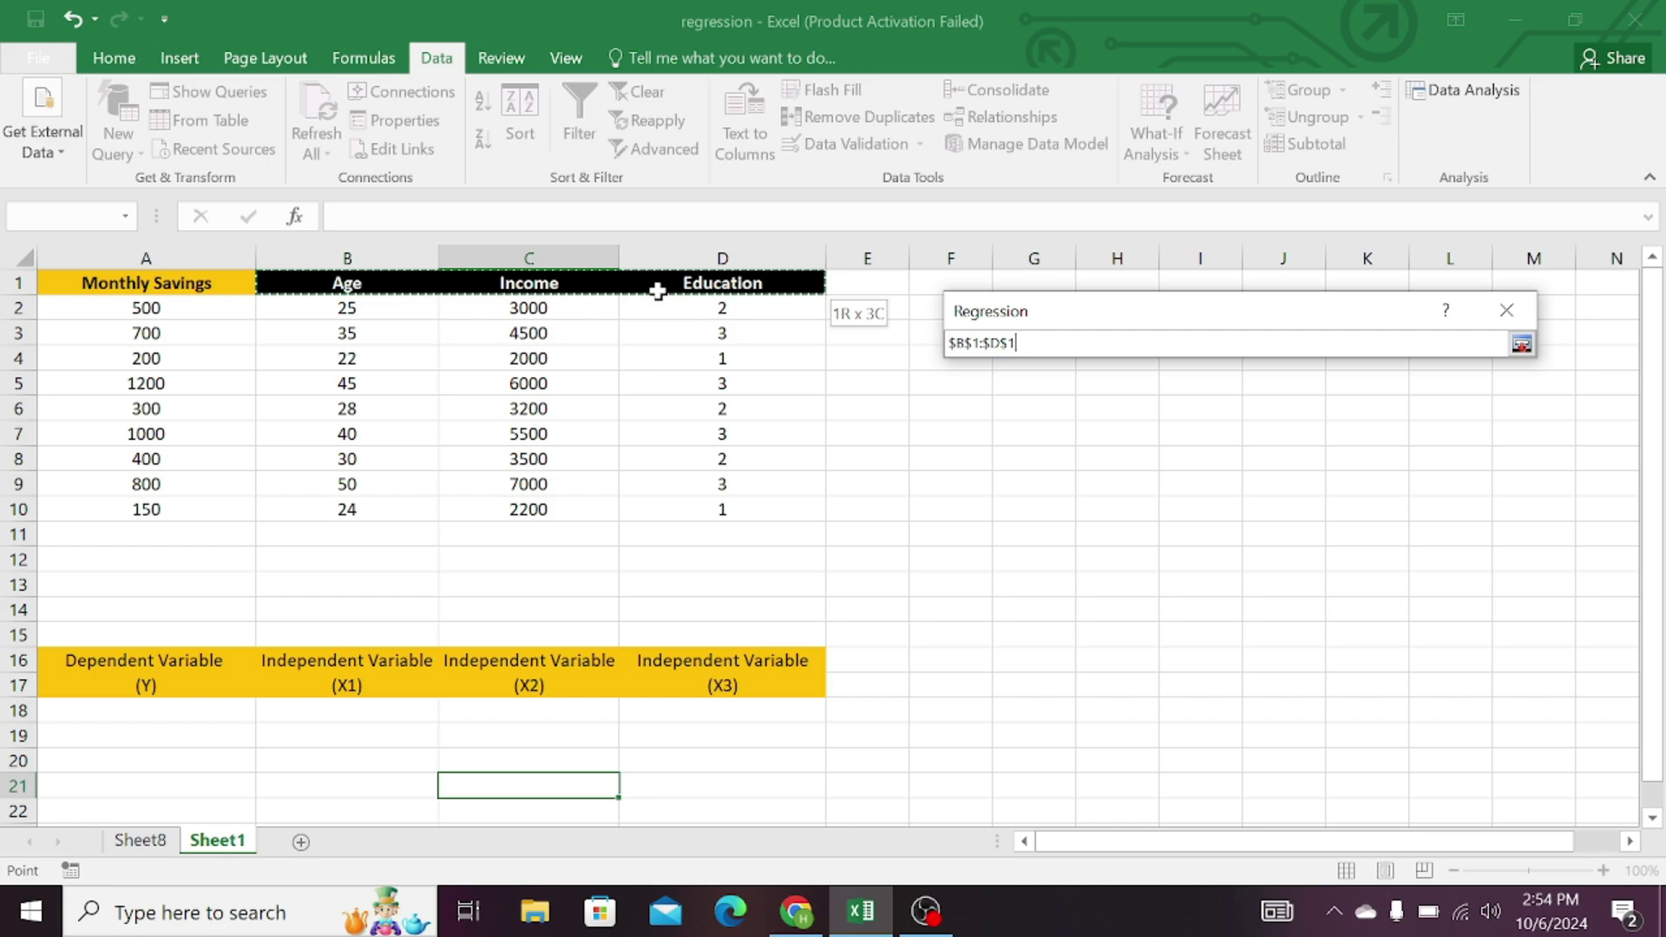
pyautogui.moveTo(380, 282); pyautogui.dragTo(722, 509)
pyautogui.click(1458, 357)
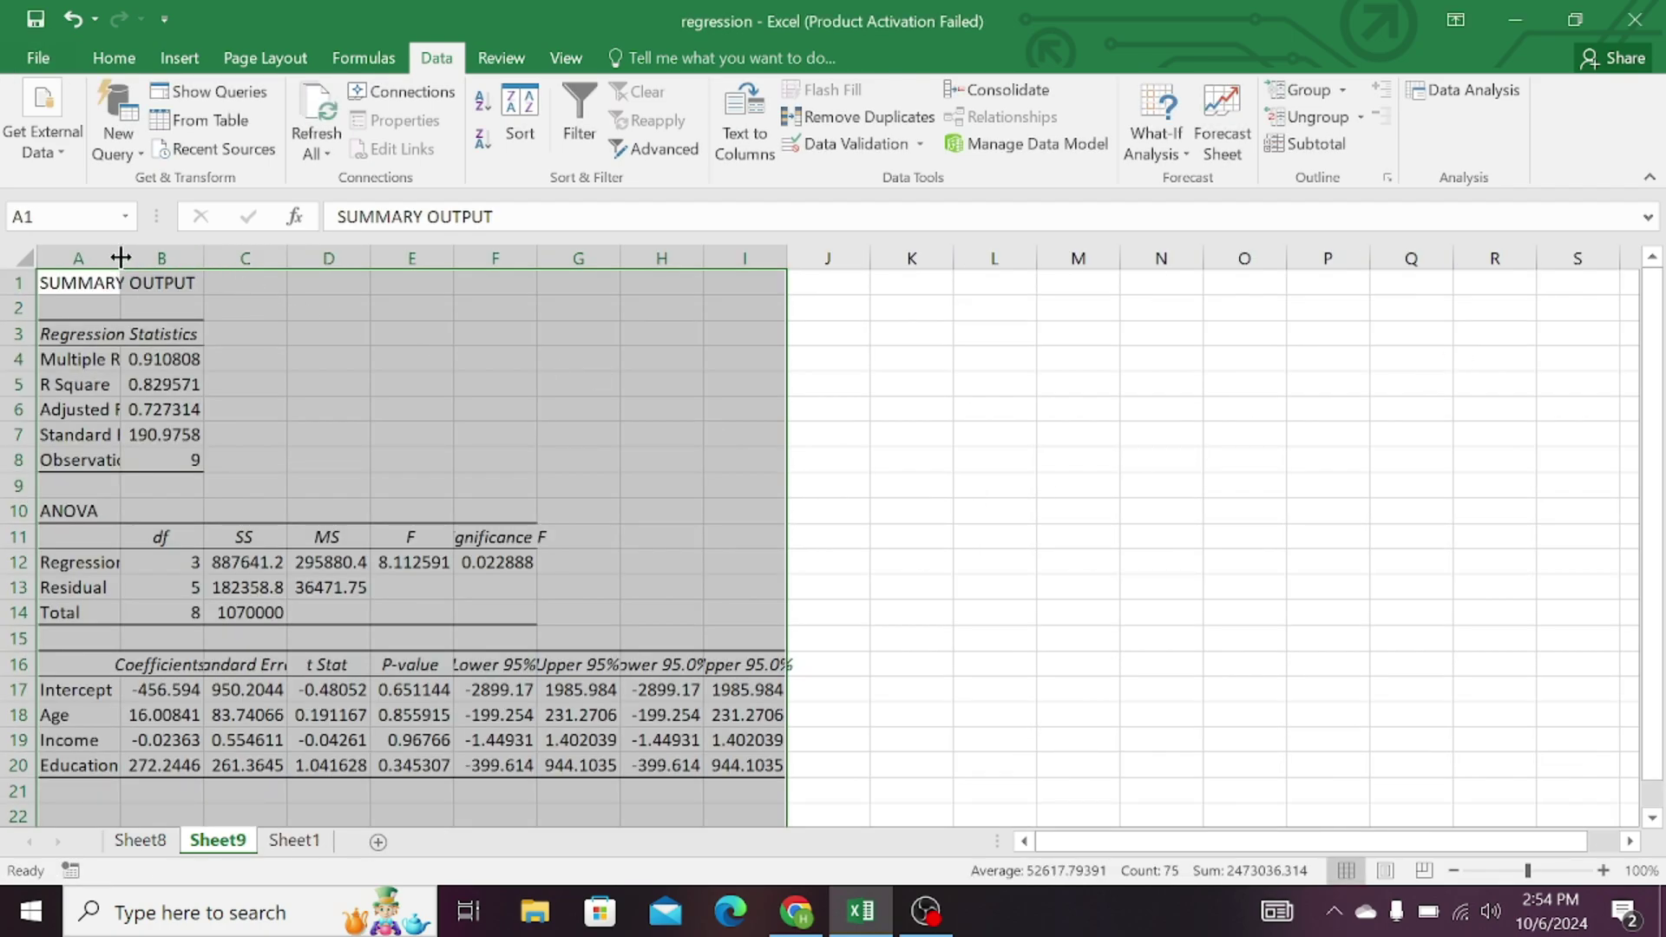
# Step: Widen column A on Sheet9 and check the Age, Income and Education labels in A18:A20
pyautogui.moveTo(120, 258); pyautogui.dragTo(249, 275)
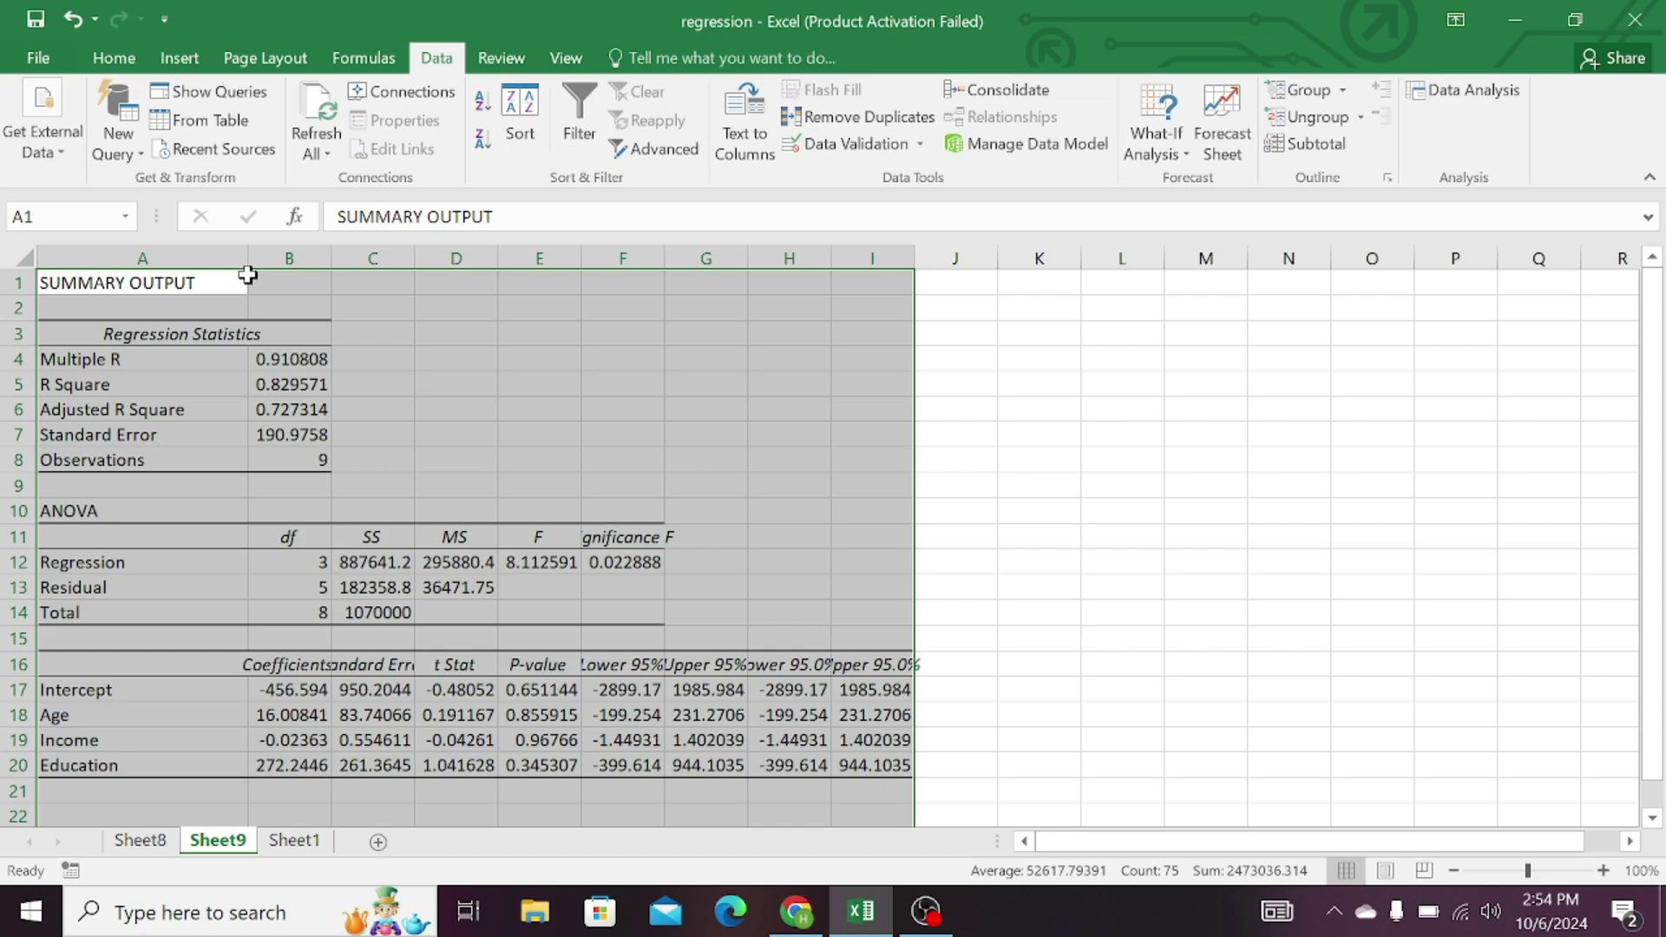
pyautogui.click(87, 717)
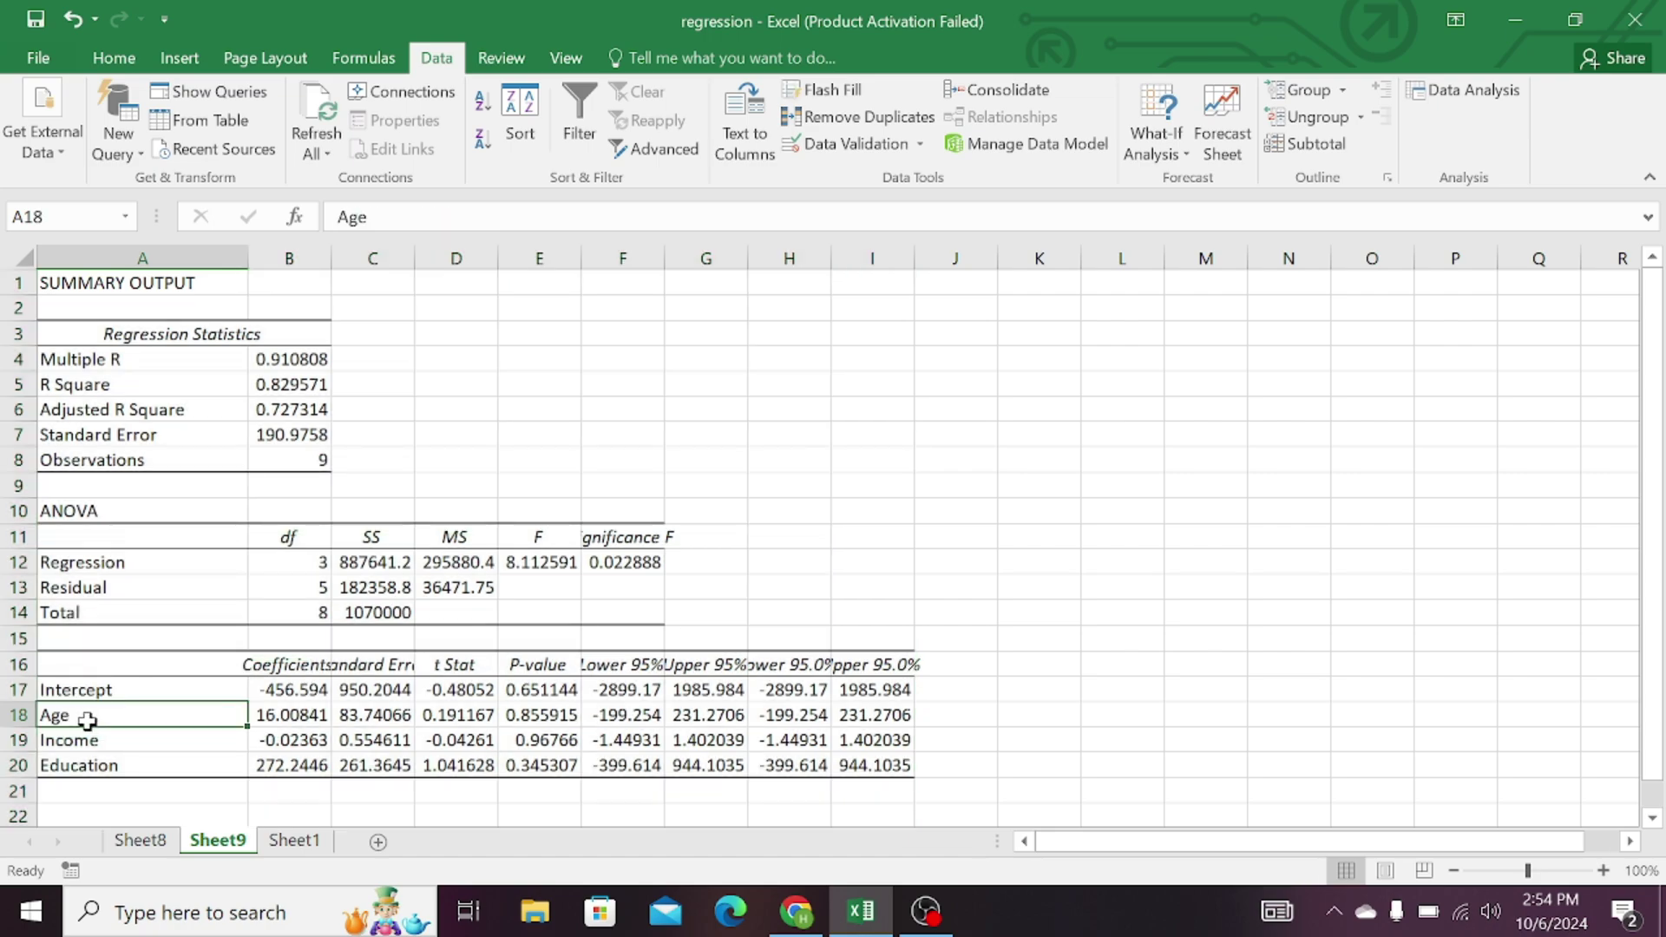
pyautogui.click(112, 740)
pyautogui.click(144, 767)
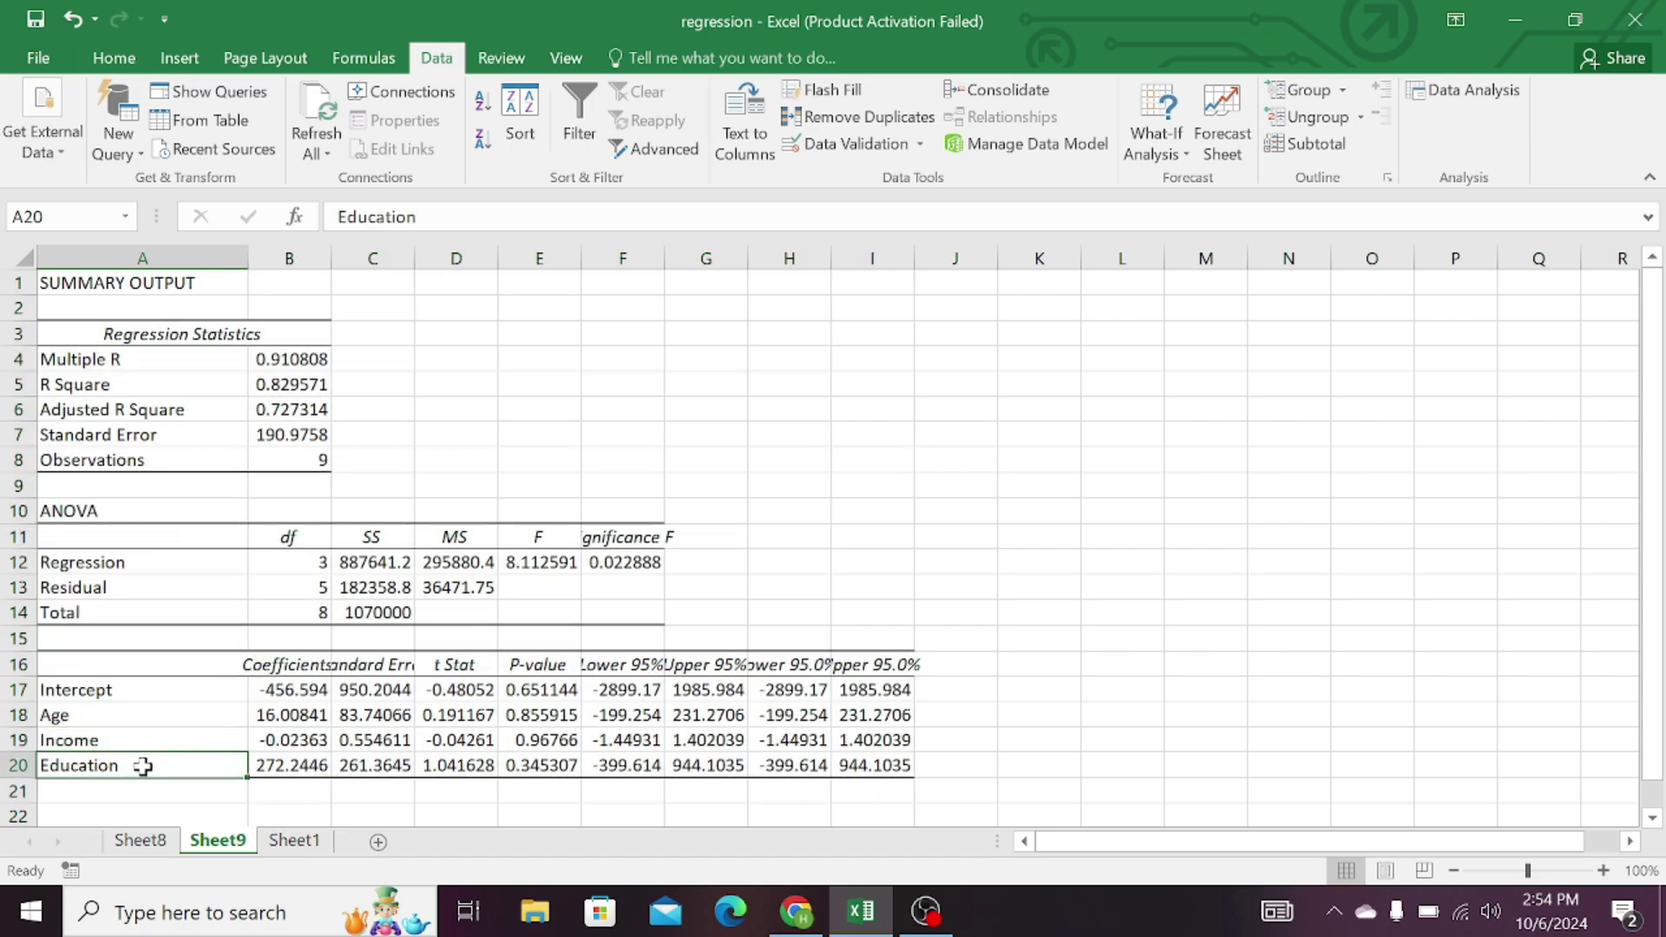